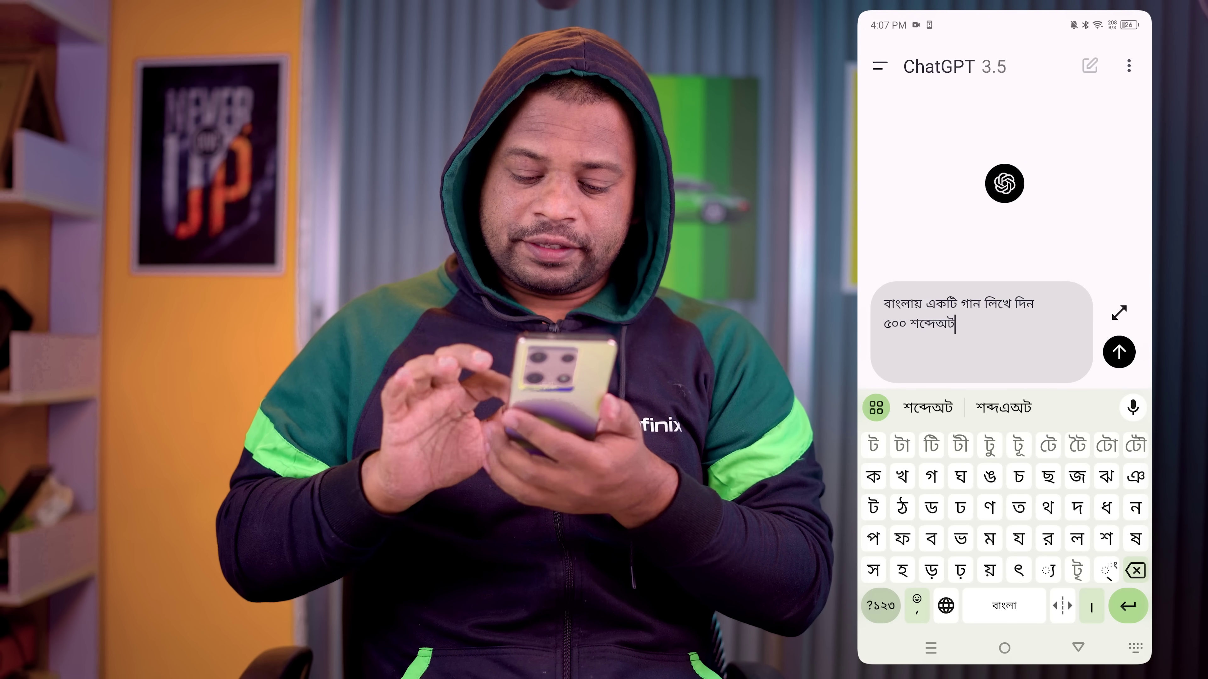
Send the prompt for a 500-word Bengali song to ChatGPT and copy the lyrics from its reply.
click(1119, 351)
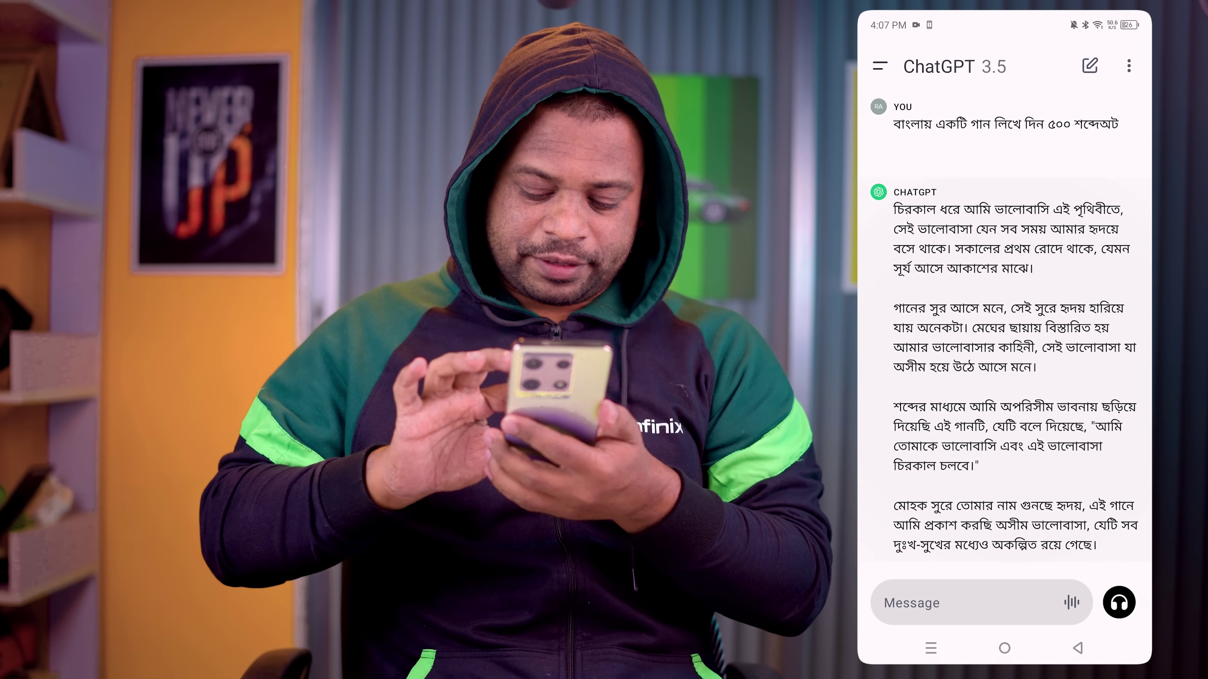
right_click(1004, 329)
click(948, 246)
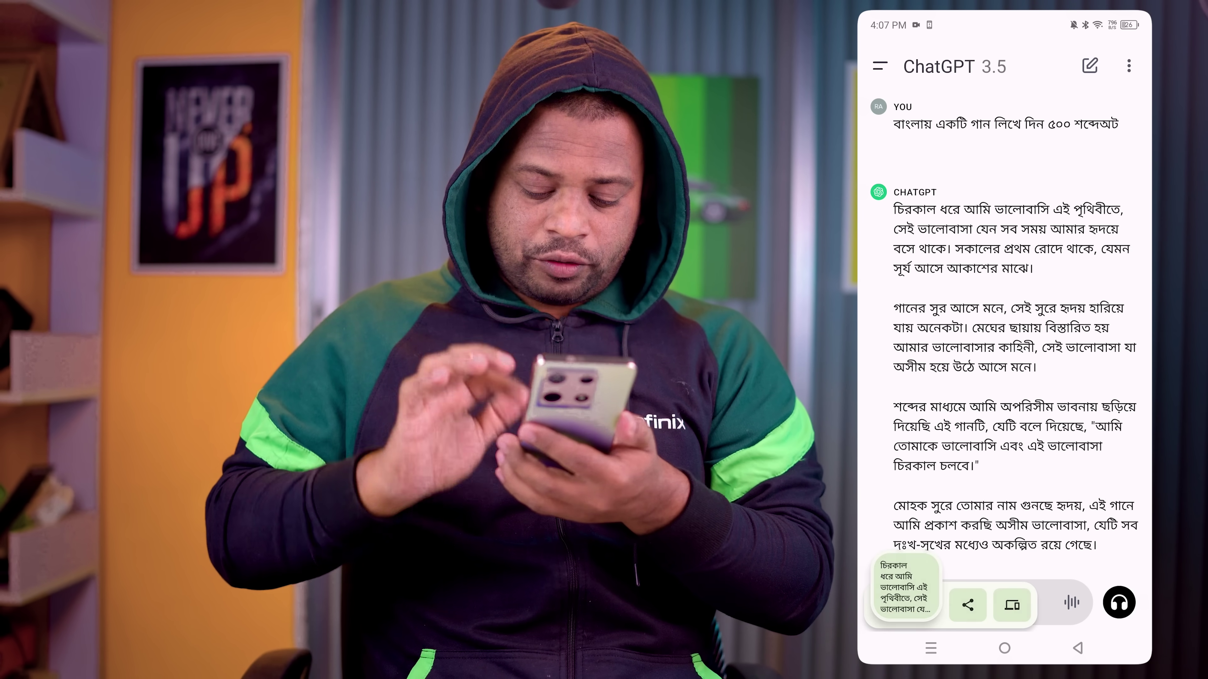
Switch to the web browser, open app.suno.ai and sign in with a Google account.
click(1004, 648)
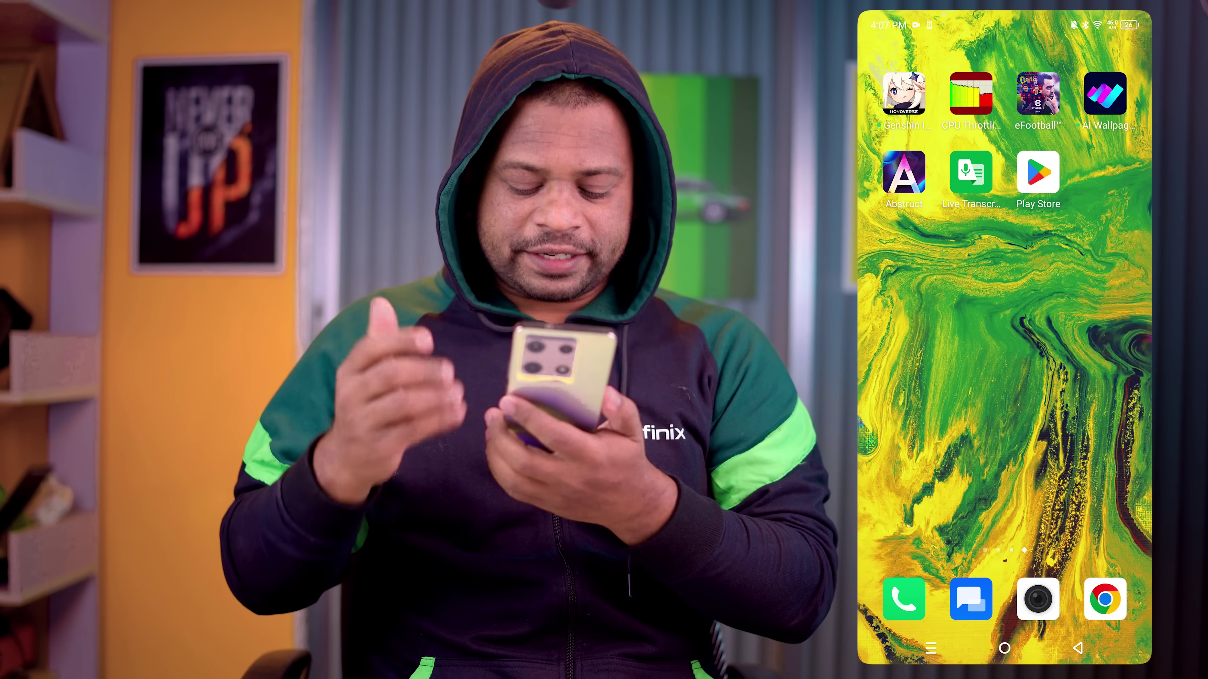
click(1104, 599)
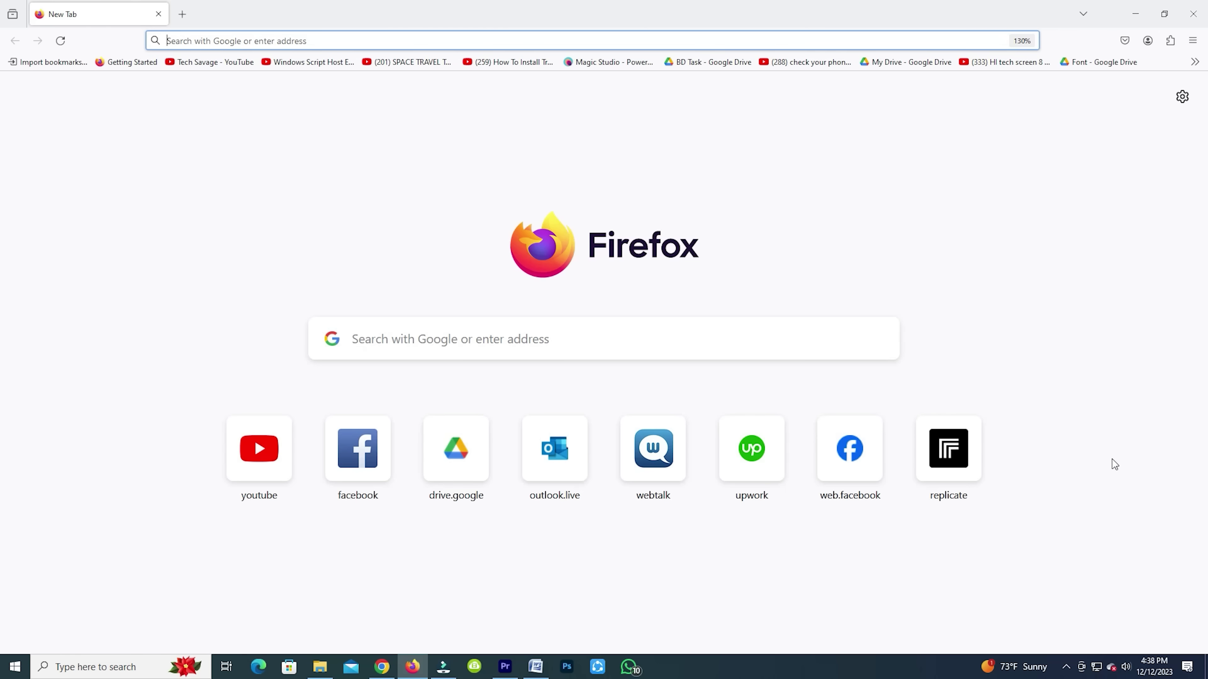
text(a)
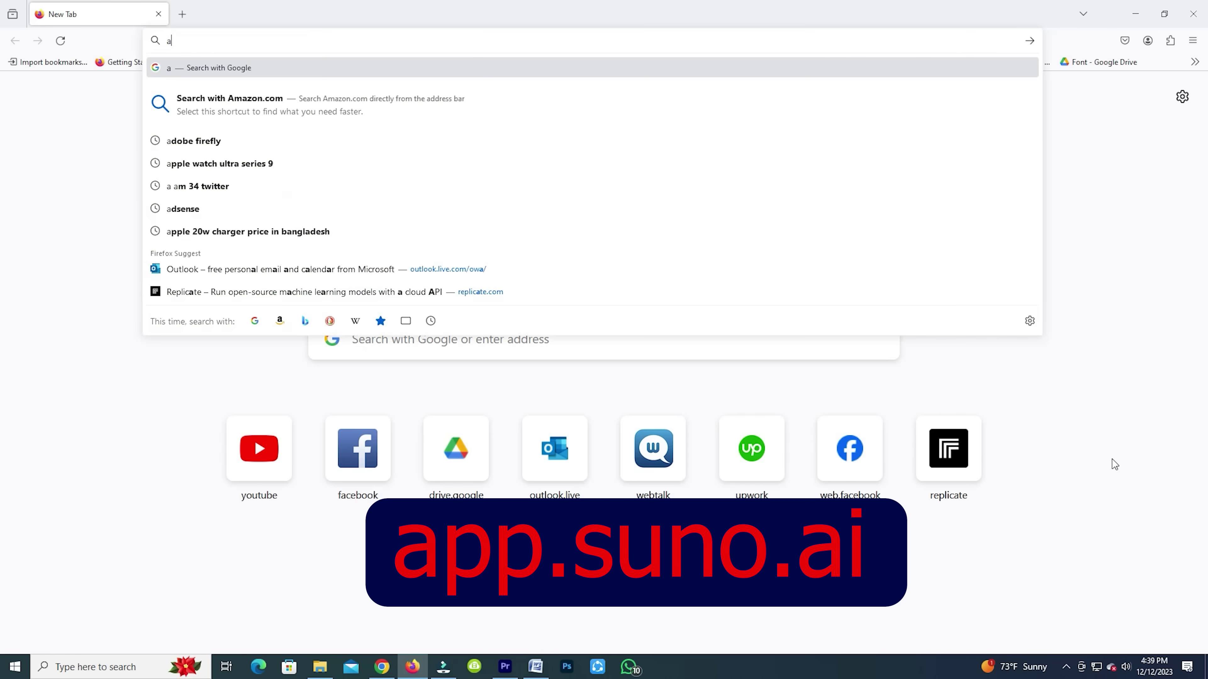
text(pp.suno.ai)
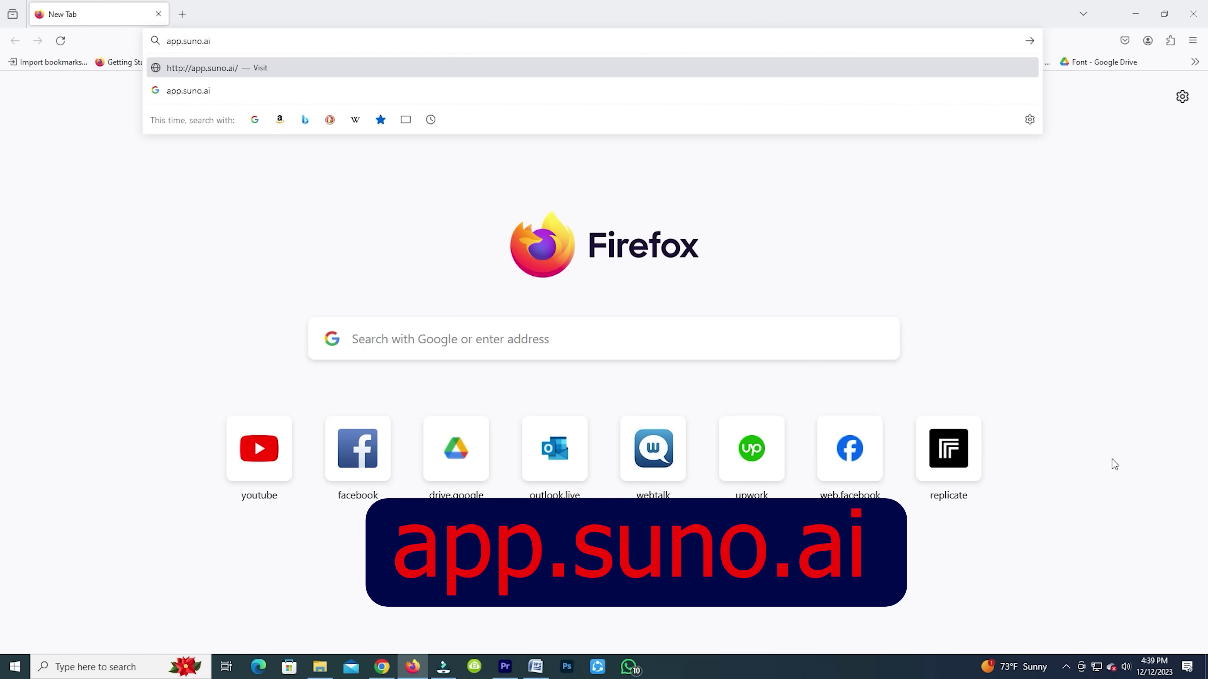
key(Return)
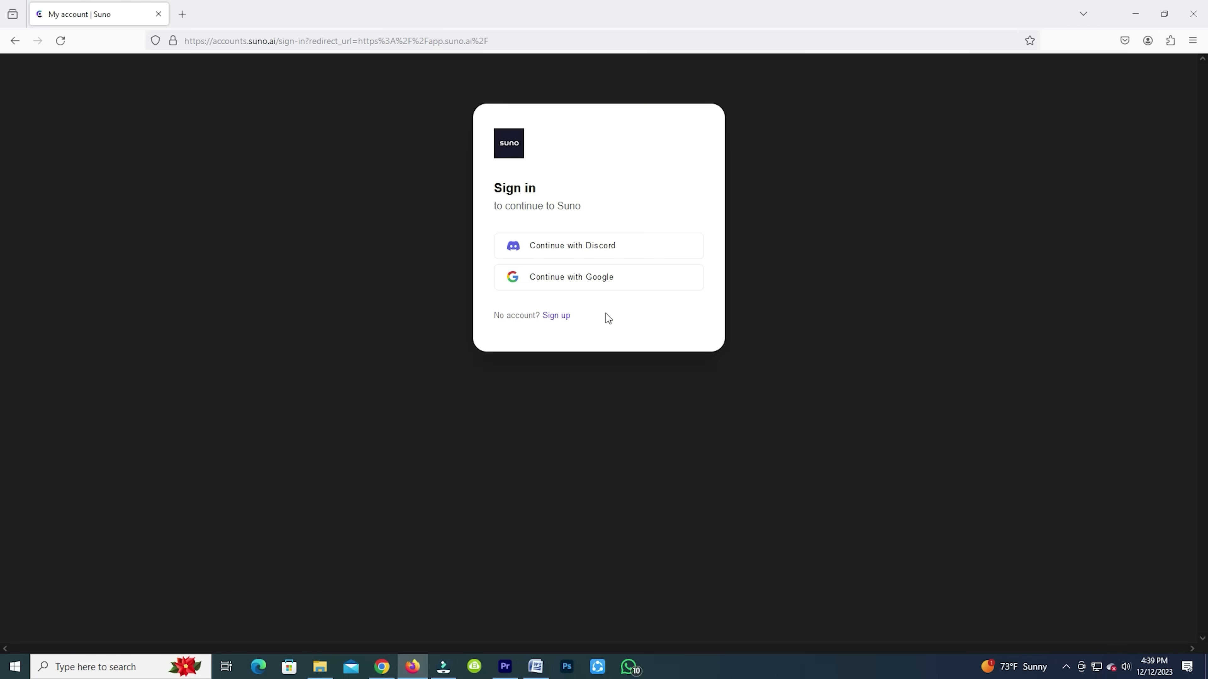
click(579, 286)
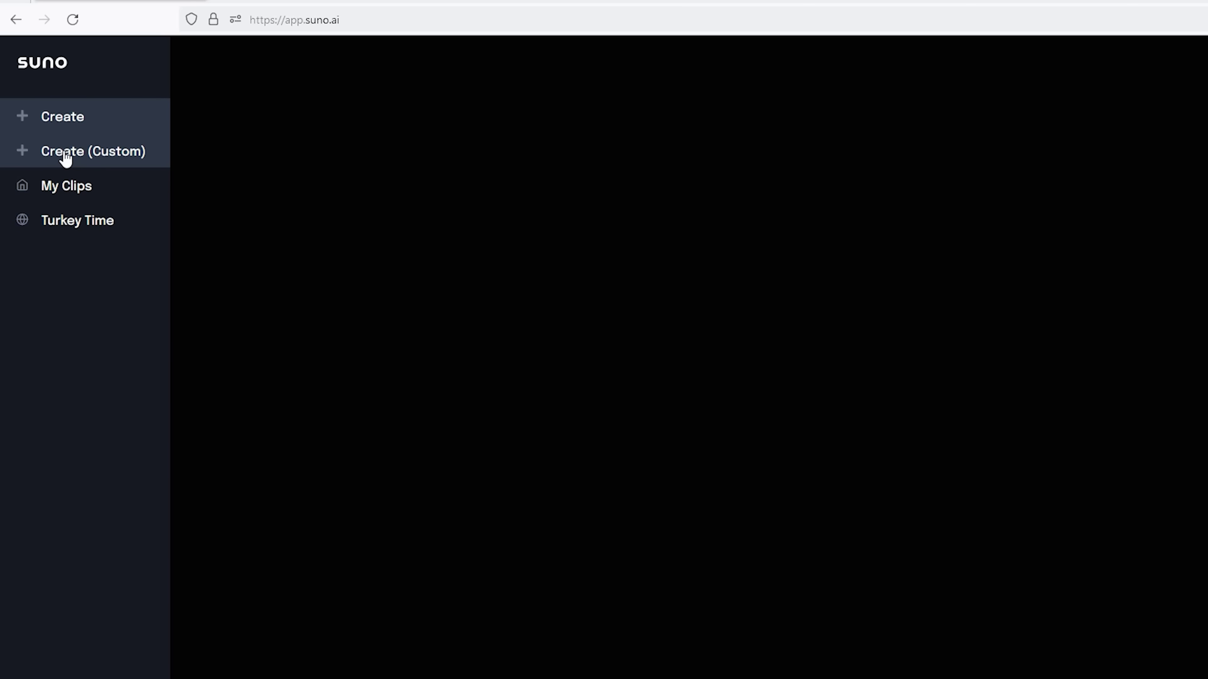
Start a custom creation and enter the Bengali lyrics running from "তুমি আছো আমার ভাবনার মাঝে" to "তুমিই আমার সব".
click(66, 157)
click(262, 103)
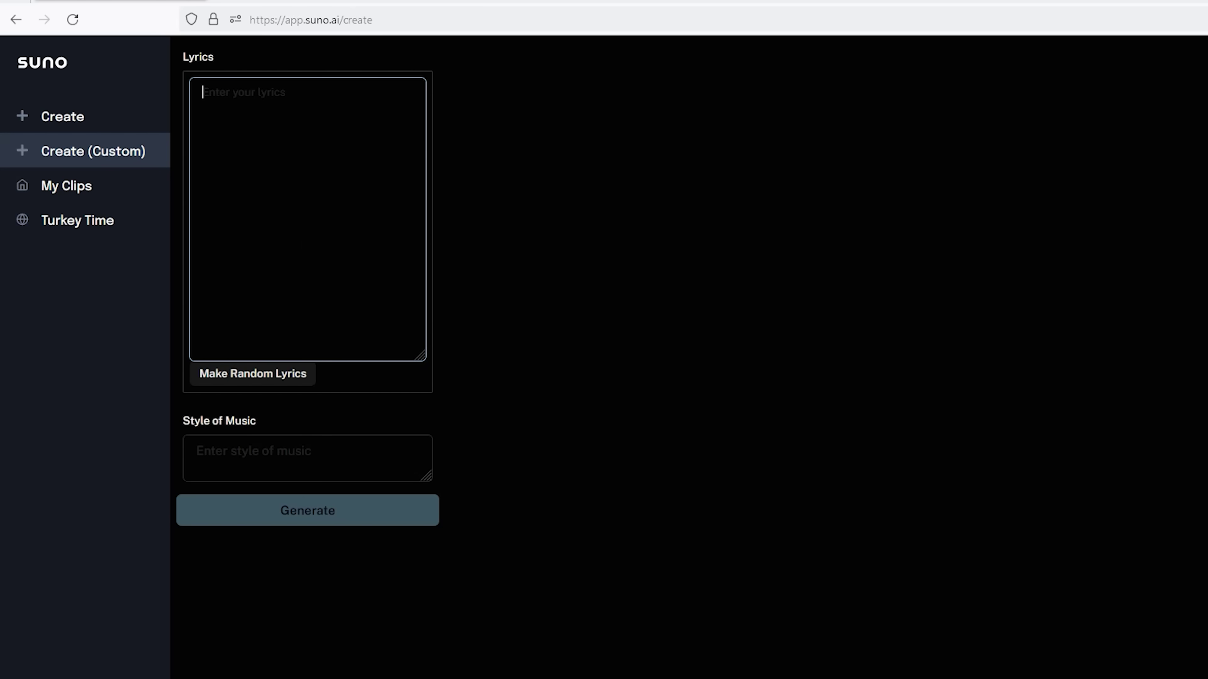
text(তুমি আছো আমার ভাবনার মাঝে রাত দিন এক করে সবসময়  তোমাকে ছাড়া আমি যেন ভাবনাহীন নিঃস্ব, রিক্ত, শূন্য  পৃথিবীর যত সুখ সব তোমাকে ঘিরে তুমি আছো আমার অক্সিজেন হয়ে  আমি মরে যাব যদি তোমাকে না পাই তুমিই আমার সব)
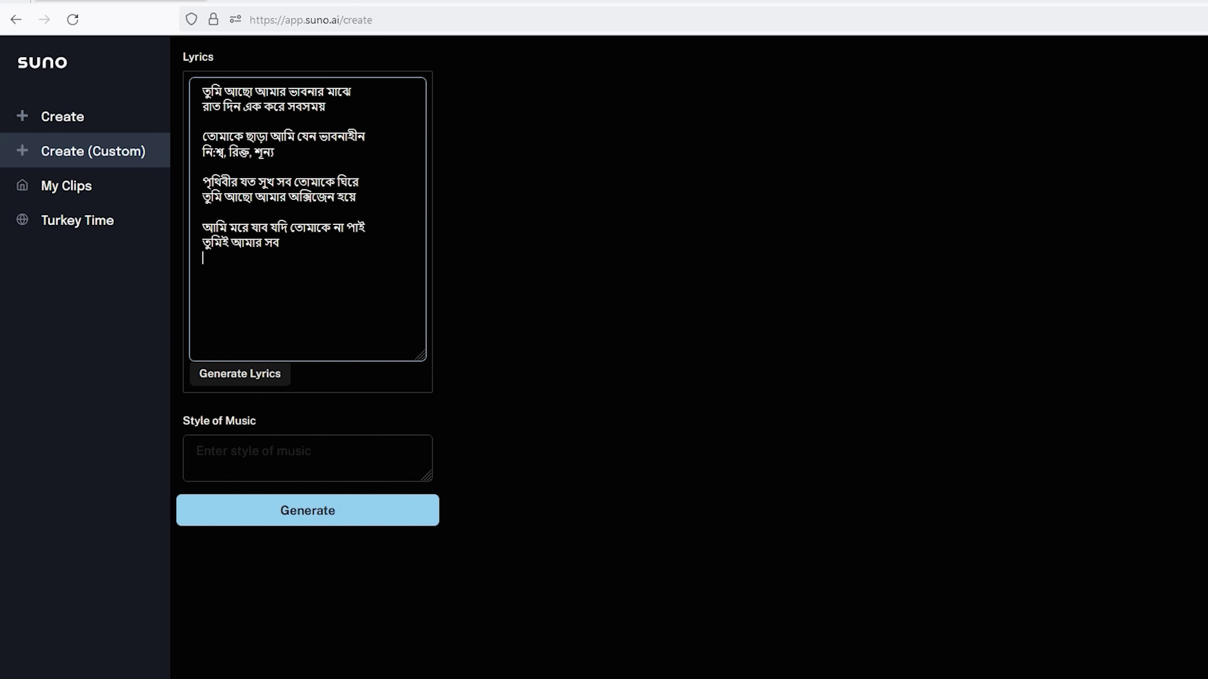
Set the style of music to "bangla song, pop," and generate the song.
click(196, 451)
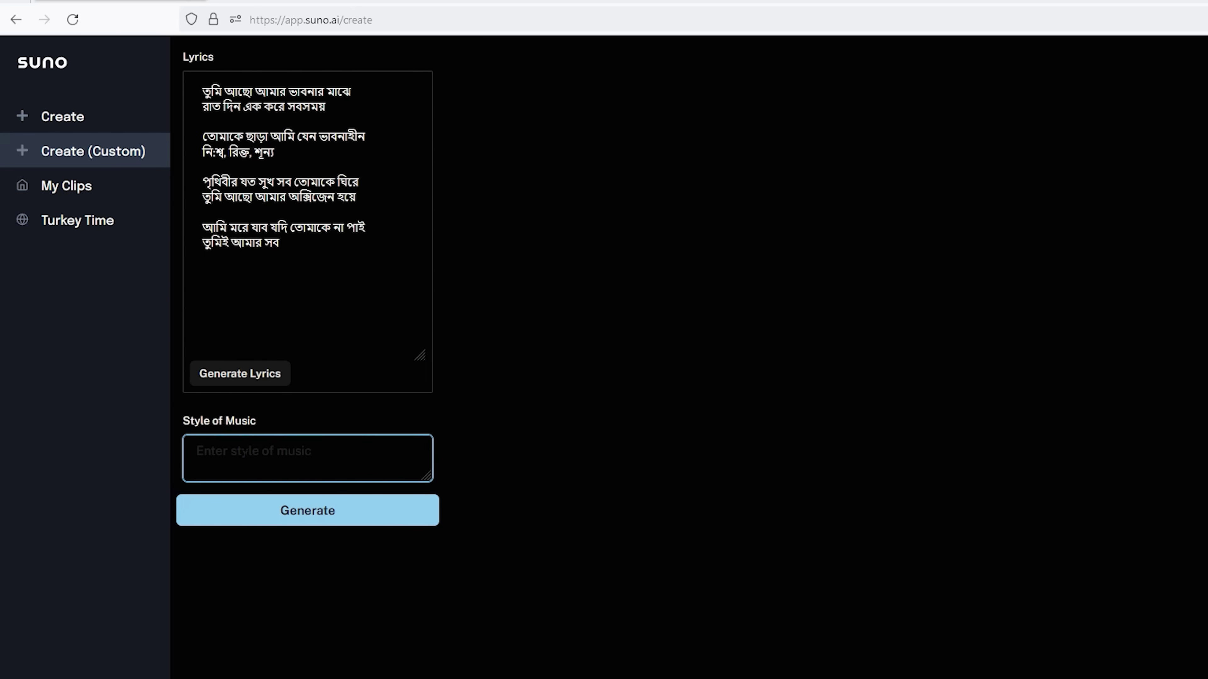
text(ba)
text(ngla son)
text(g)
text(, o)
text(pop)
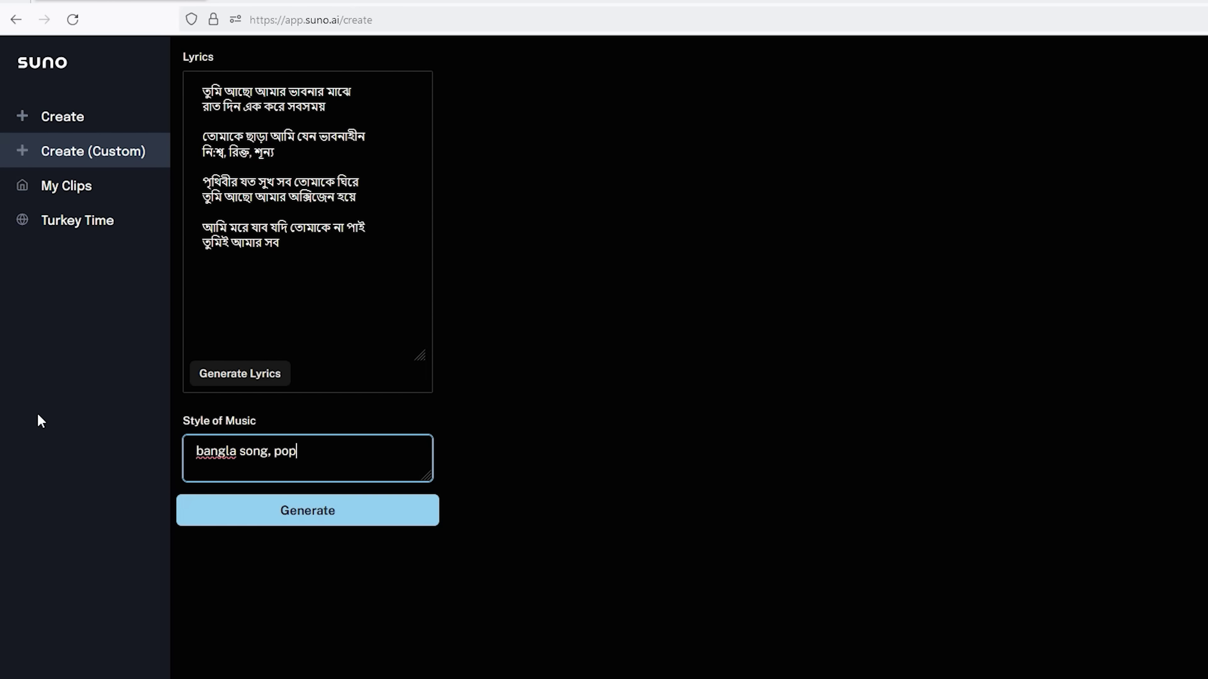
text(,)
click(304, 518)
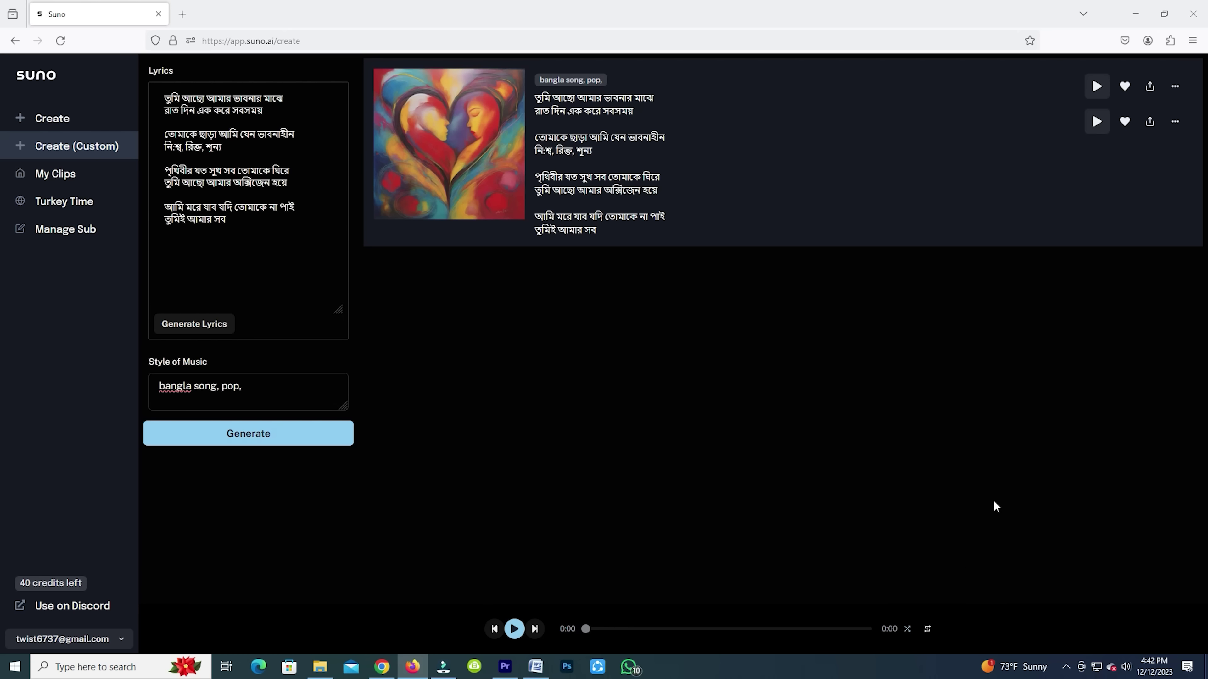
Play the first generated clip and raise the speaker volume to 92.
click(1102, 93)
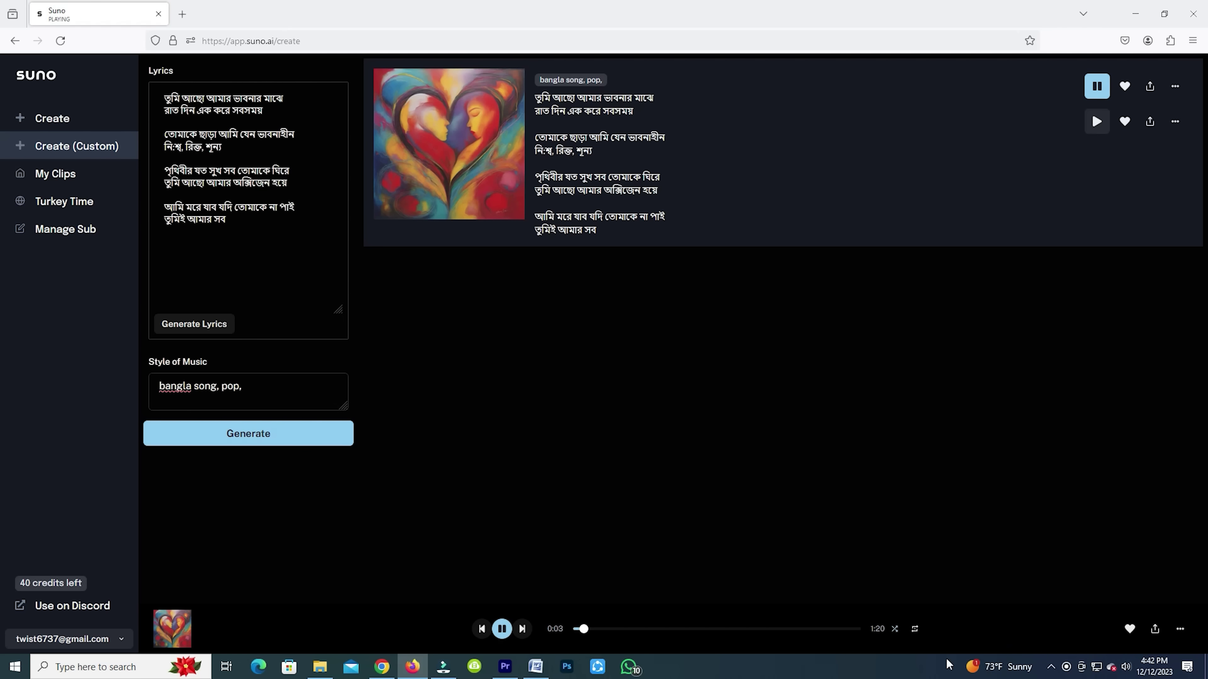
mouse_move(950, 676)
click(1125, 666)
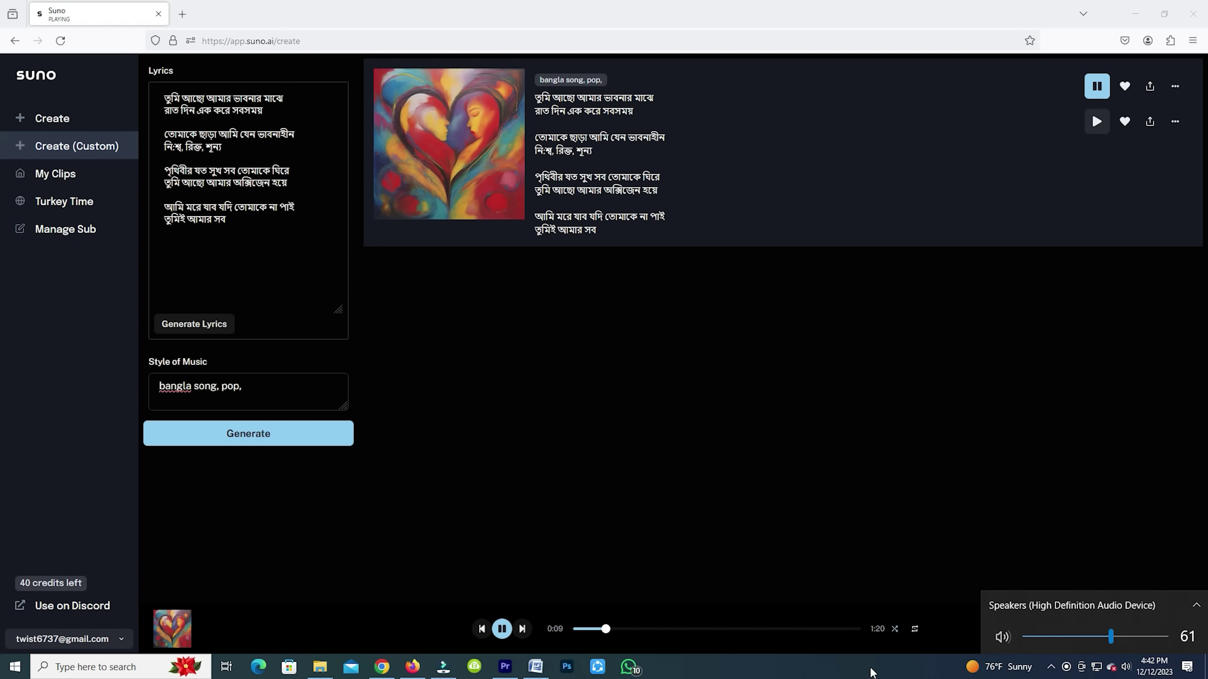
drag(1129, 636, 1155, 640)
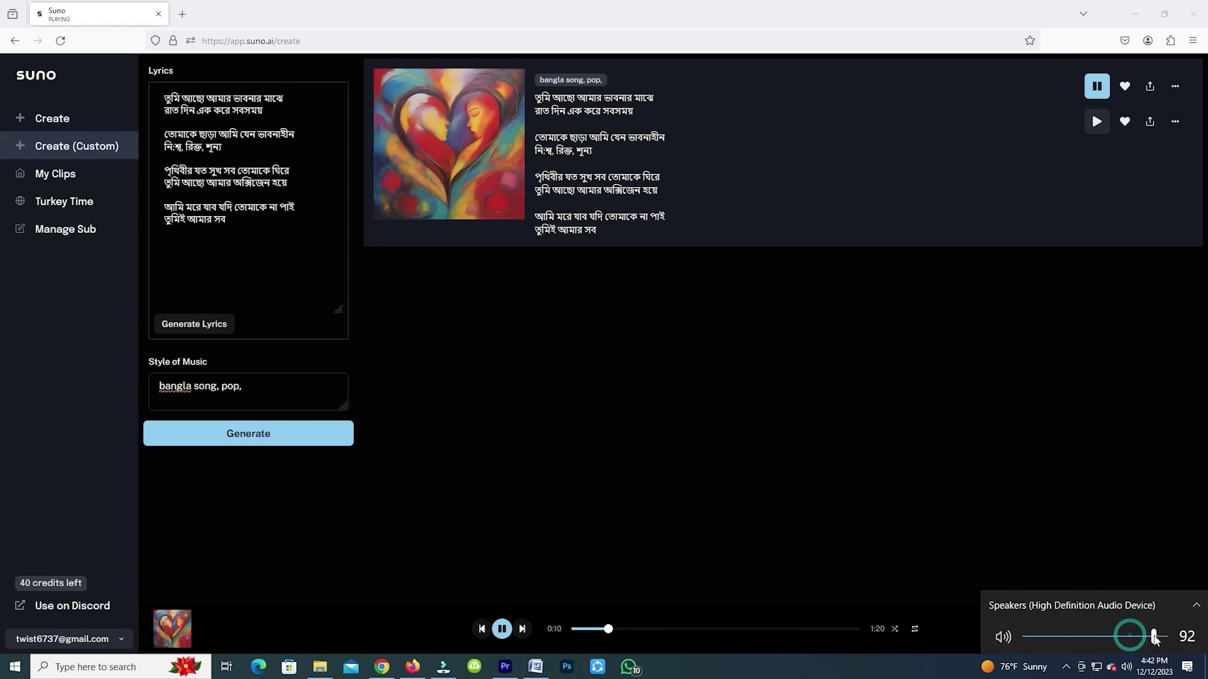
click(825, 673)
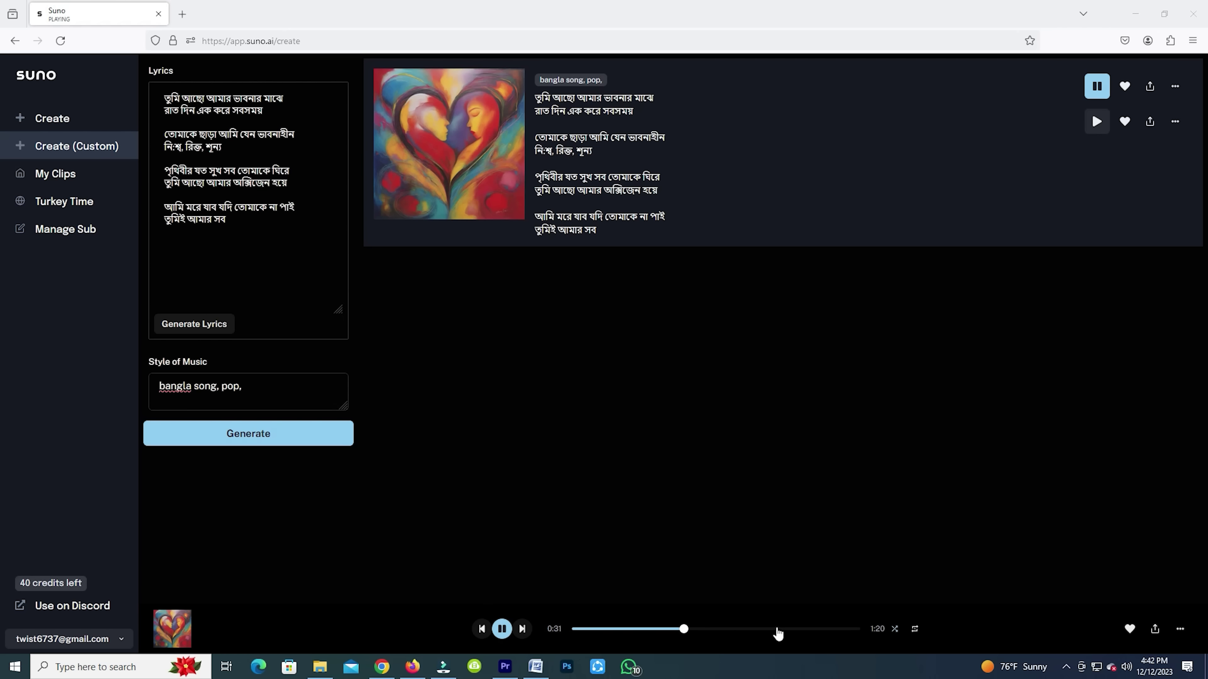
Lower the speaker volume to a moderate level while the first clip keeps playing.
click(1127, 672)
click(1096, 638)
drag(1096, 638, 1099, 638)
click(888, 674)
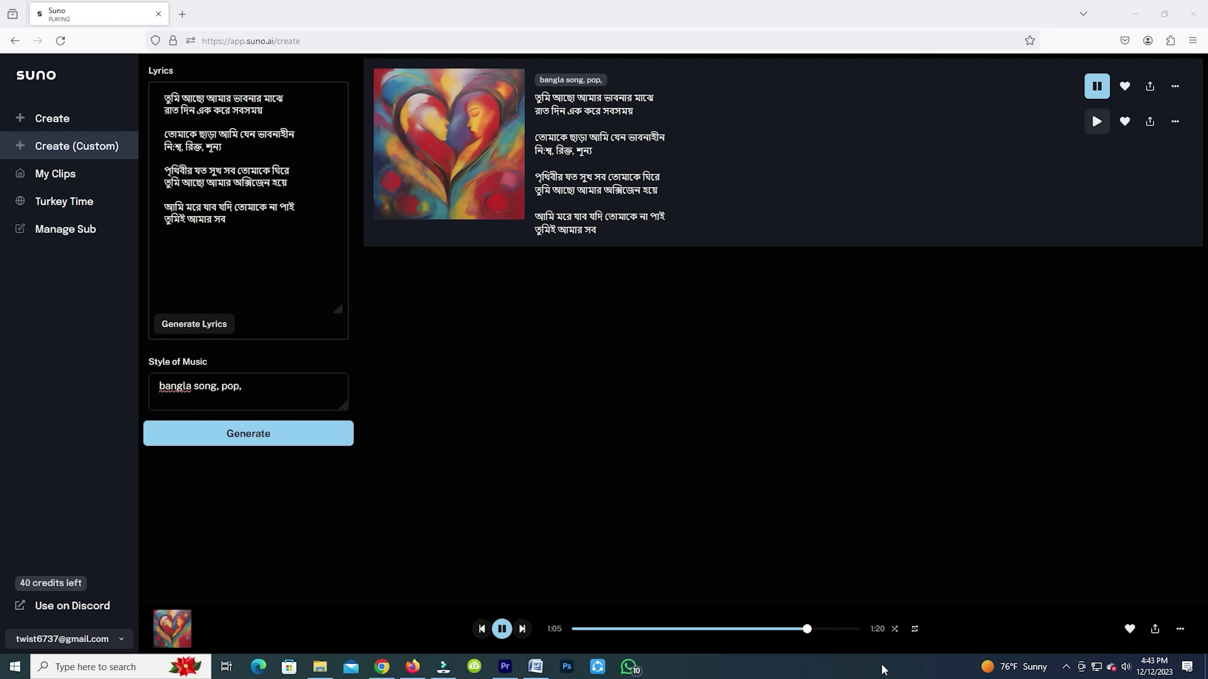
Stop the first clip, play the second generated clip and pause it.
click(1097, 86)
click(1095, 123)
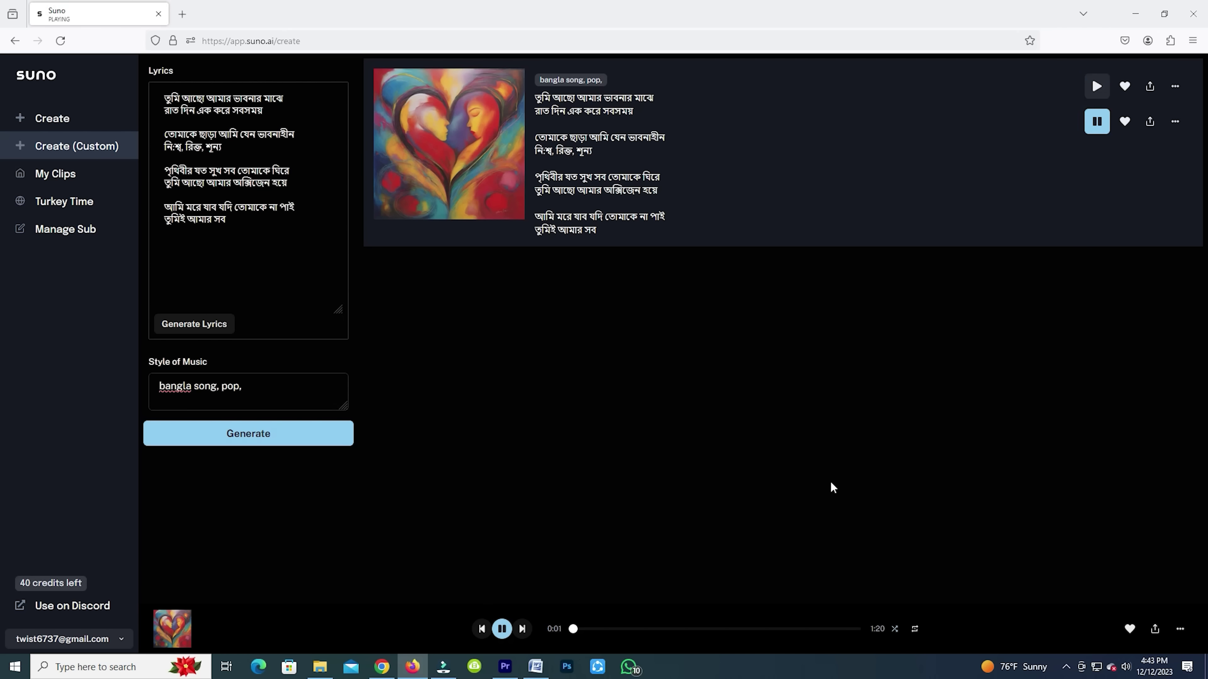
click(1094, 129)
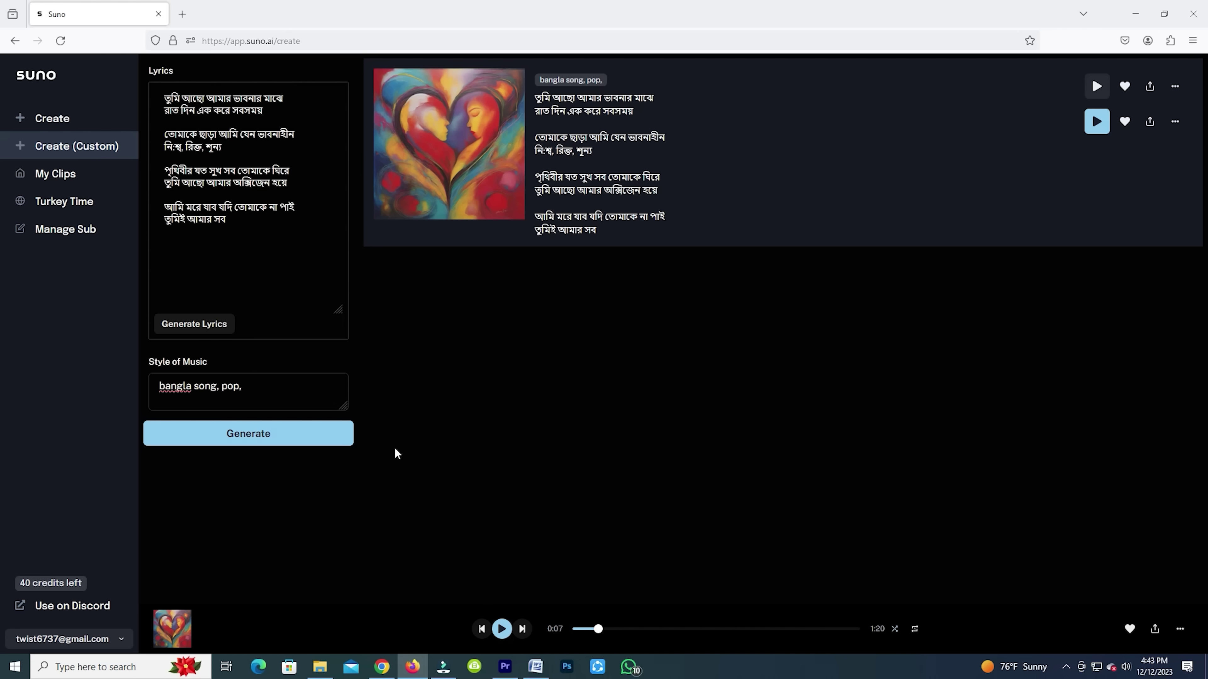
click(243, 387)
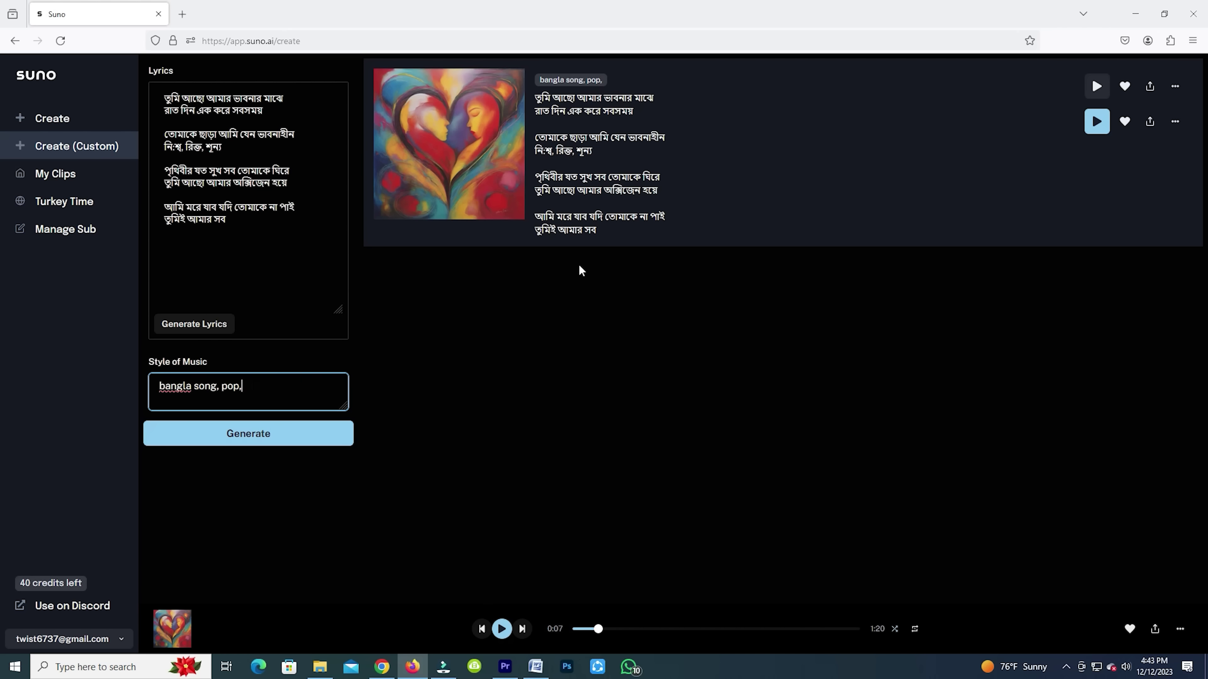
Open the audio download of the first generated clip and pause its playback.
click(1150, 90)
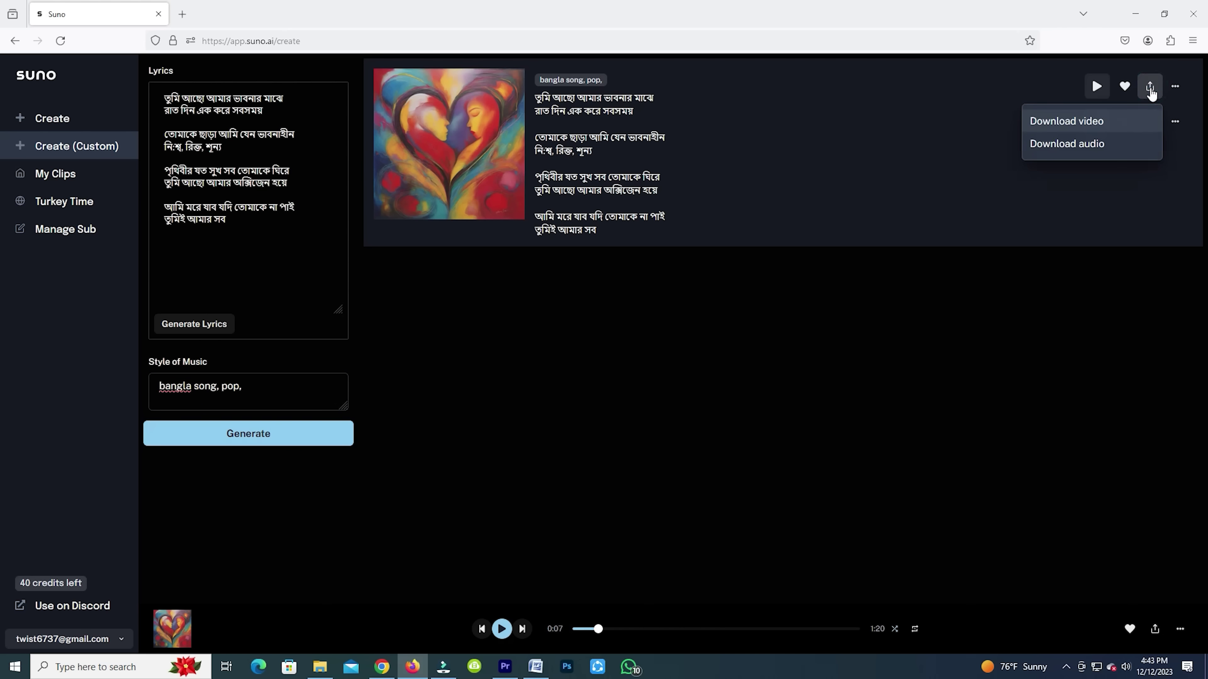
click(1073, 151)
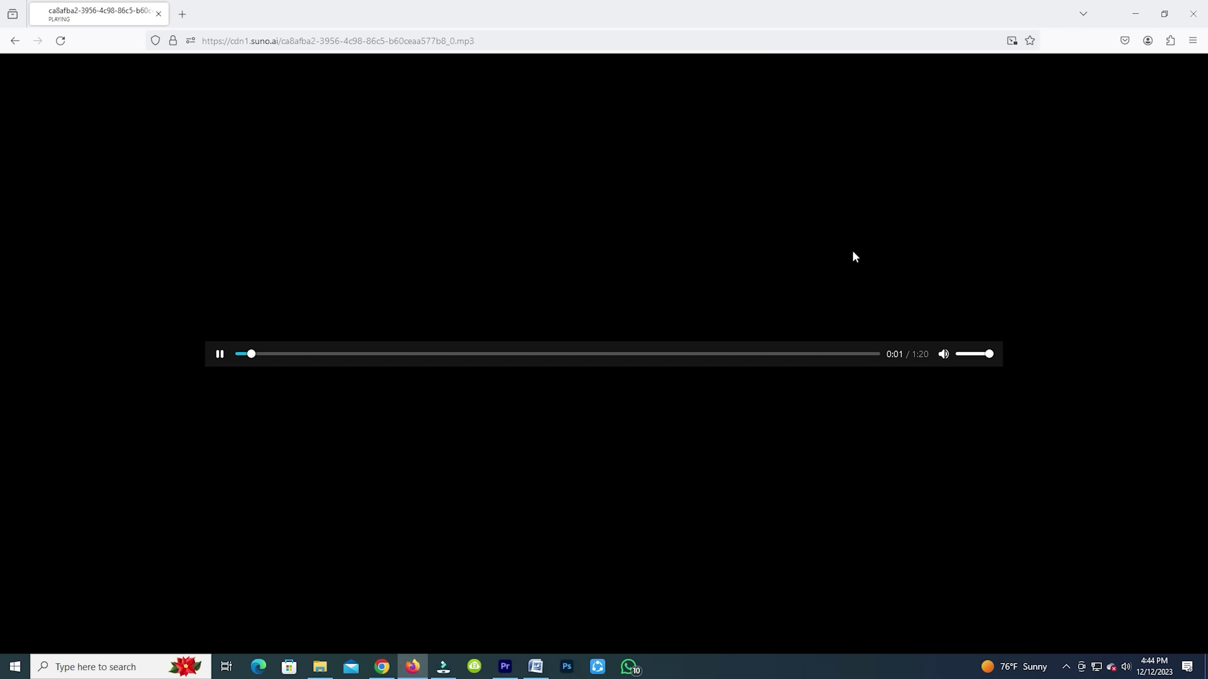
right_click(484, 213)
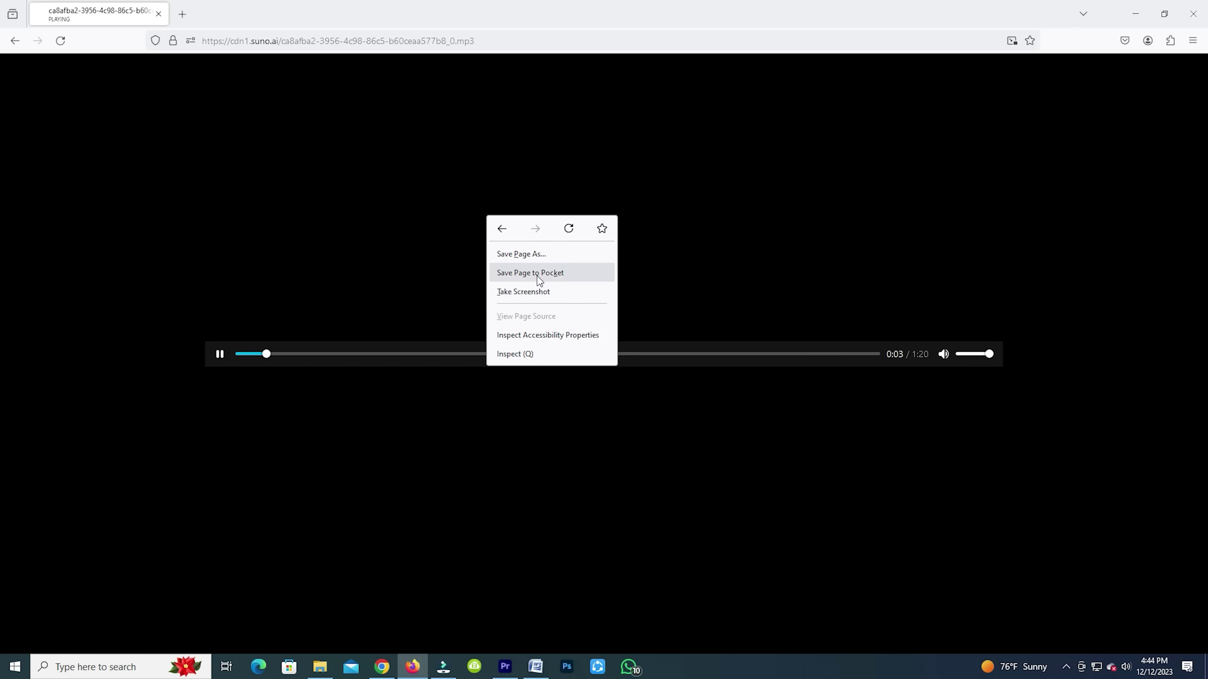
click(559, 376)
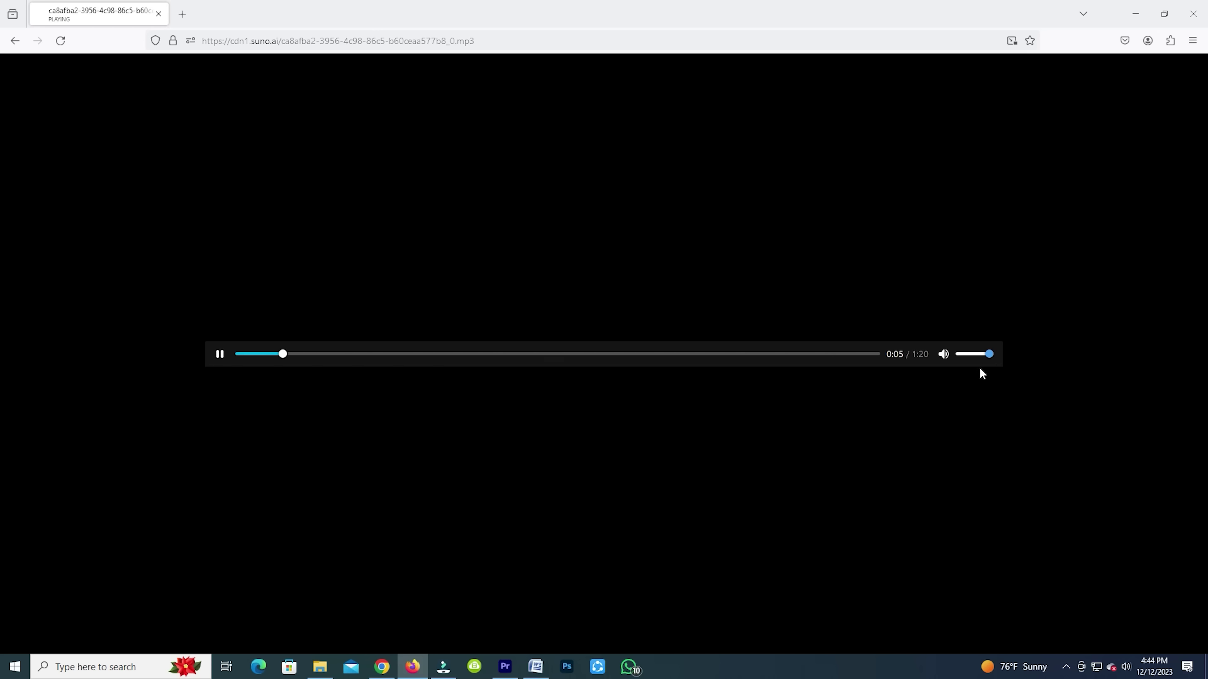
click(220, 355)
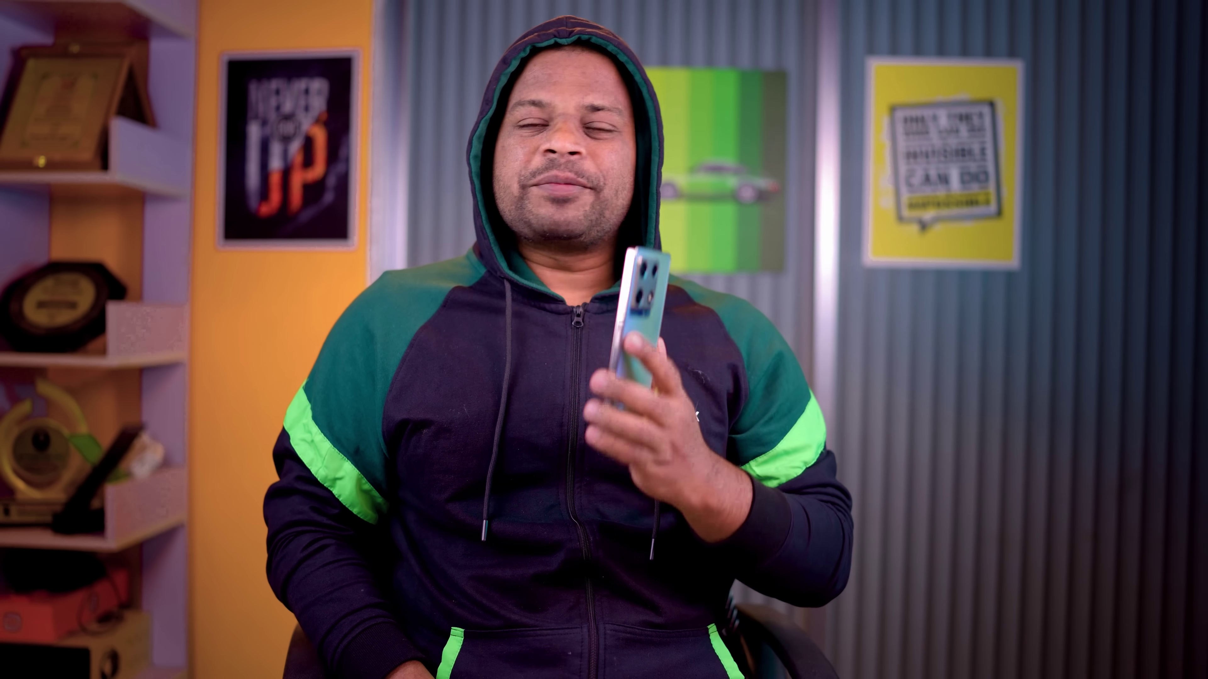